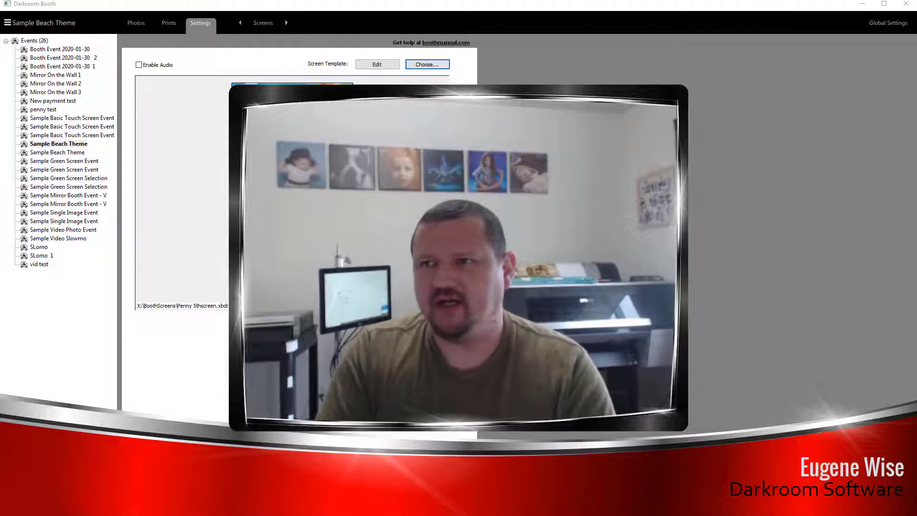
# Minimize Darkroom Booth and open the ChunkFive font page on fontsquirrel.com.
pyautogui.click(864, 5)
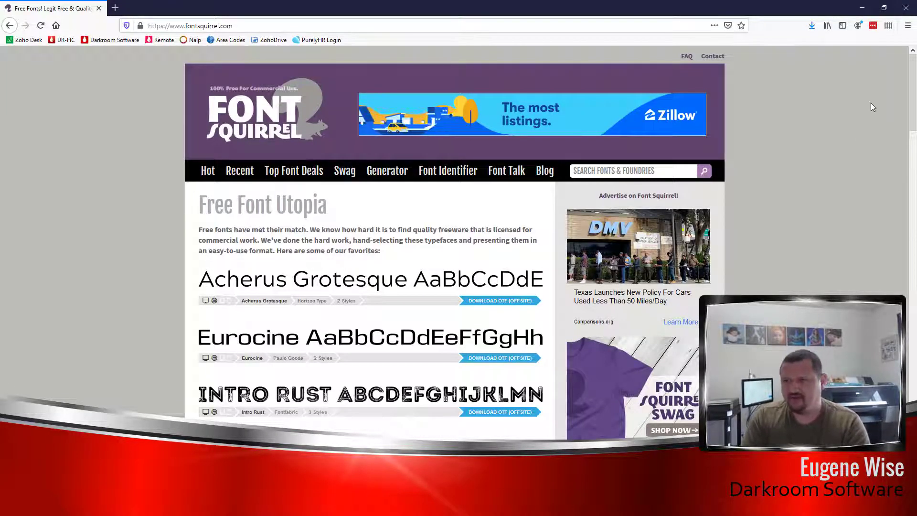
pyautogui.moveTo(913, 67); pyautogui.dragTo(914, 398)
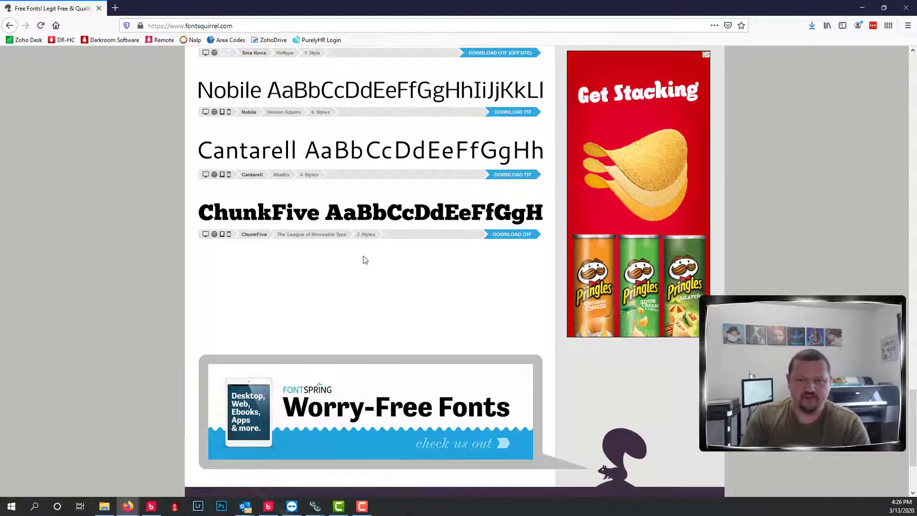
pyautogui.click(399, 219)
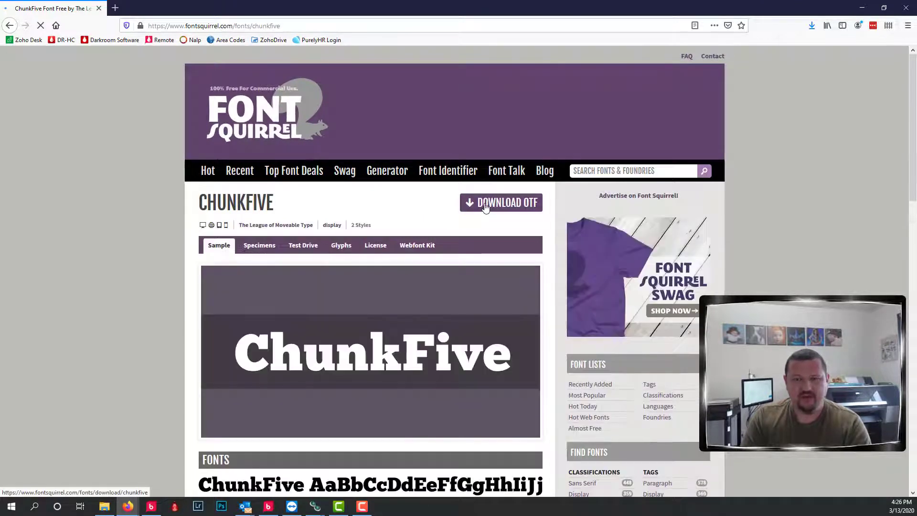
# Download the ChunkFive OTF package, chunkfive.zip, and open it with Windows Explorer.
pyautogui.click(483, 210)
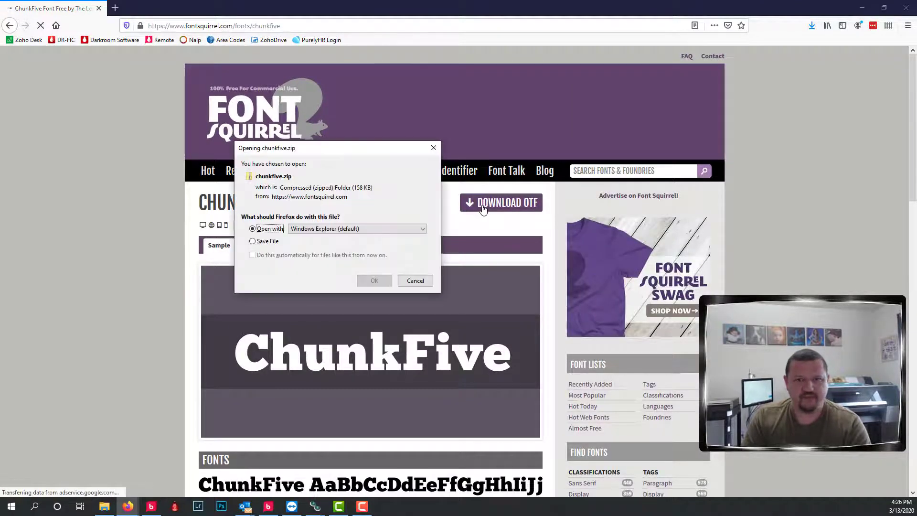
pyautogui.click(254, 242)
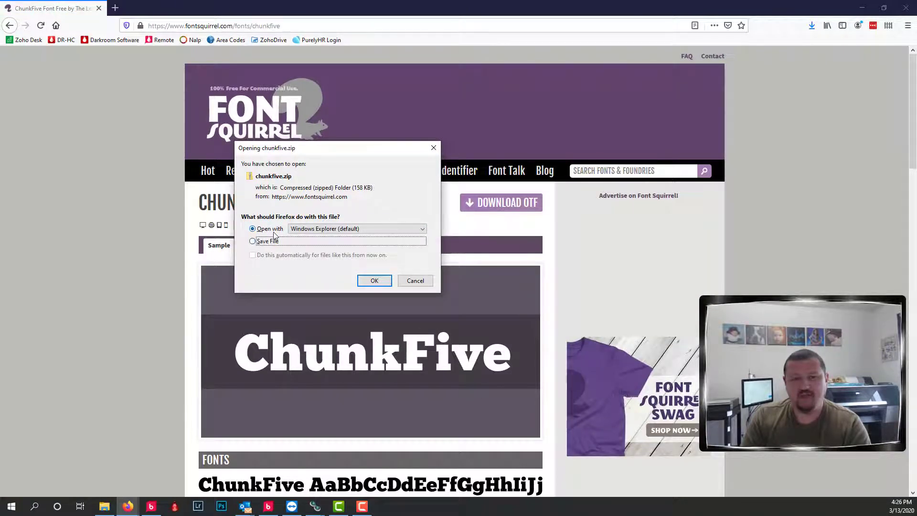
pyautogui.click(373, 281)
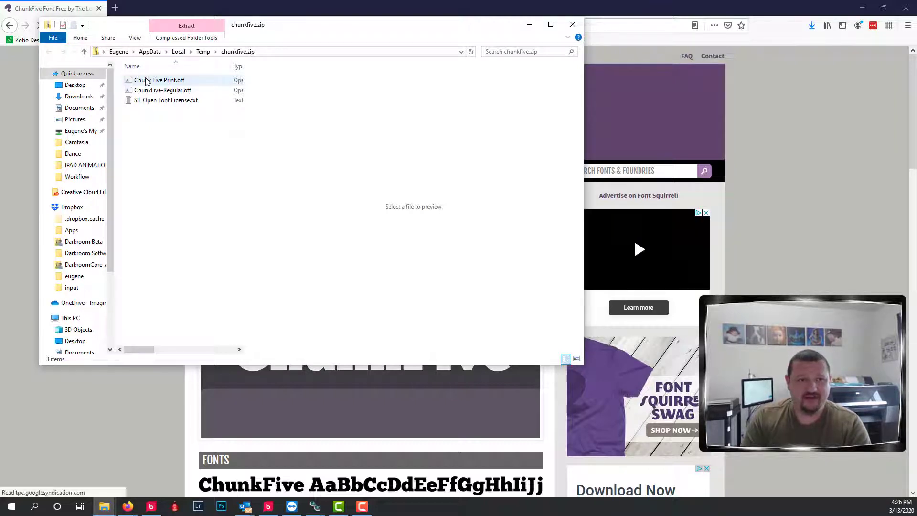
# Install the Chunk Five Print font from its .otf file and close the preview.
pyautogui.click(146, 81)
pyautogui.doubleClick(146, 80)
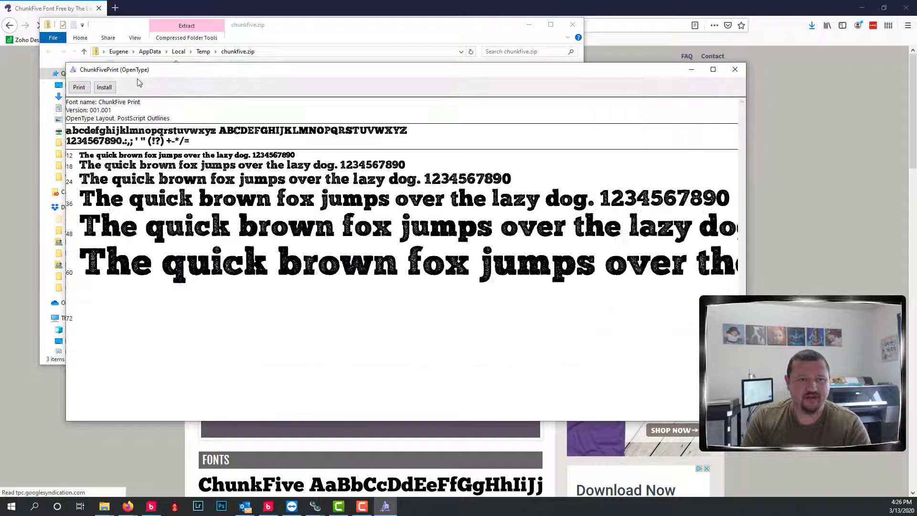
pyautogui.click(104, 87)
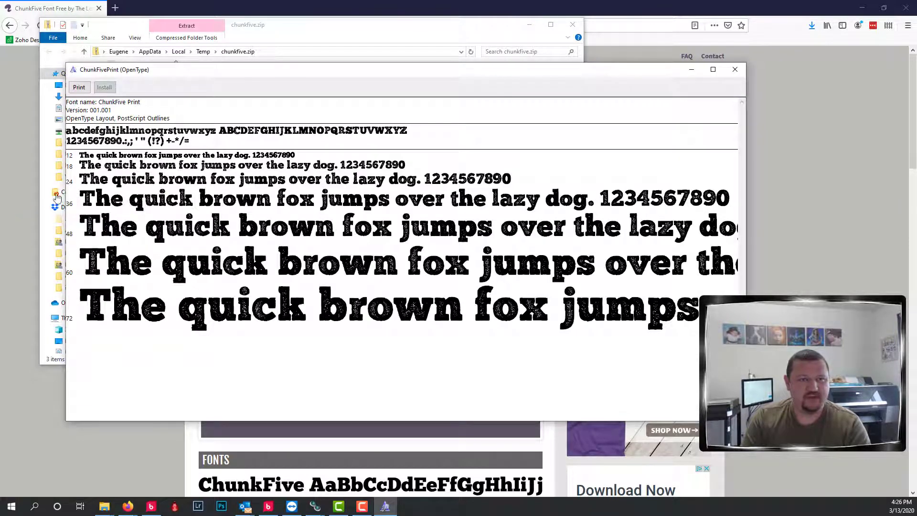
pyautogui.click(735, 69)
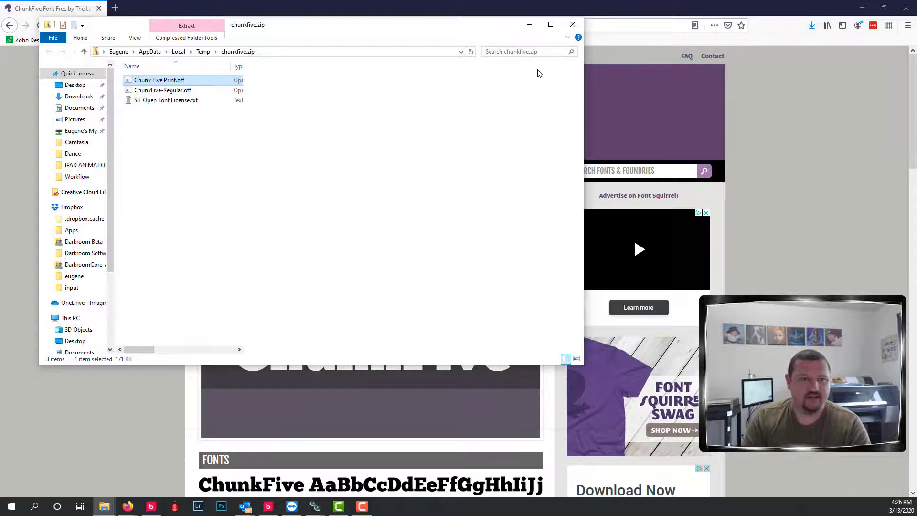
# Install the ChunkFive Regular font, then close the preview and the zip folder.
pyautogui.doubleClick(169, 91)
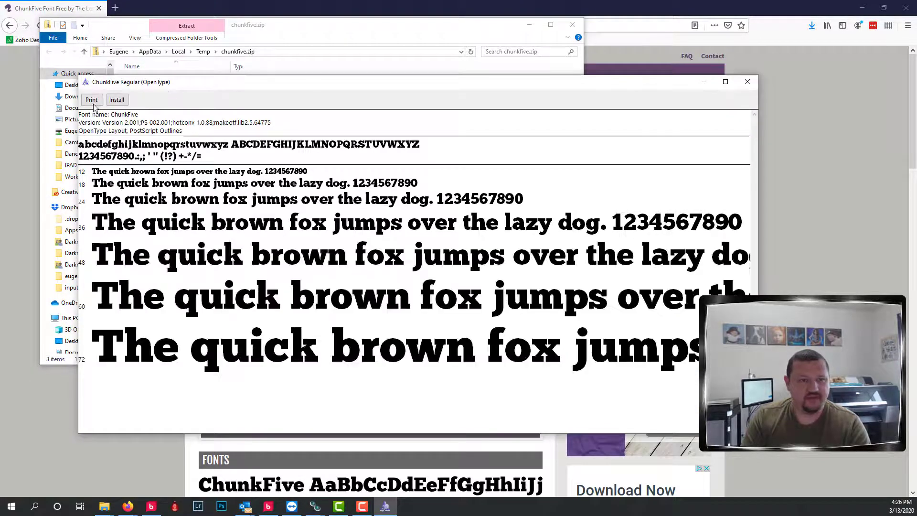
pyautogui.click(109, 102)
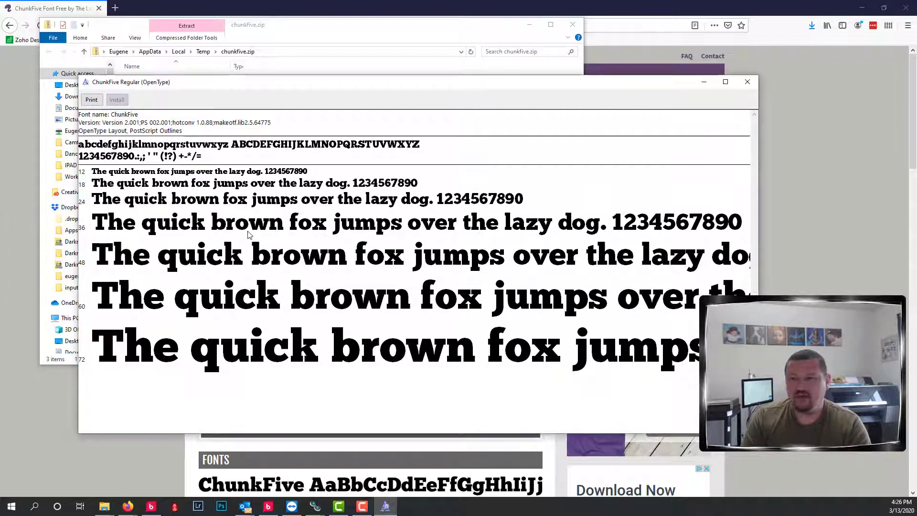
pyautogui.click(747, 83)
pyautogui.click(572, 24)
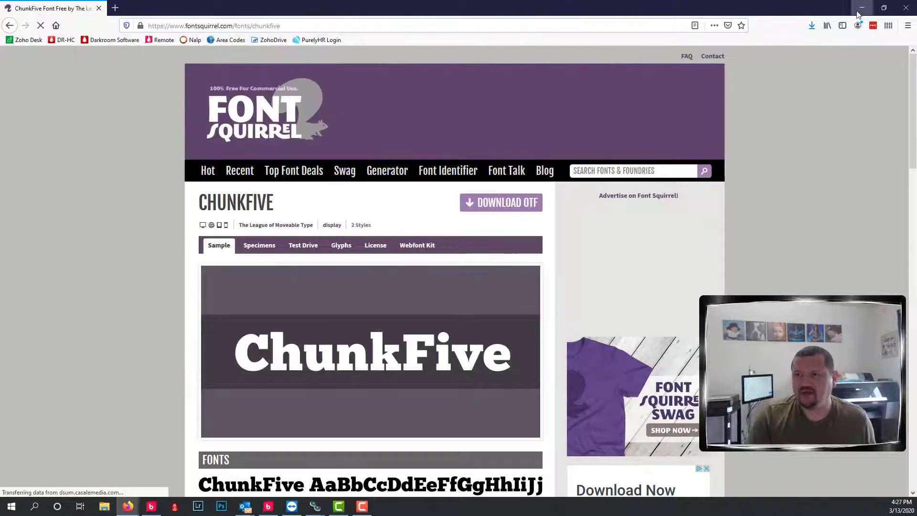
# Minimize Firefox, bring Darkroom Booth back from the taskbar, and close it completely.
pyautogui.click(860, 10)
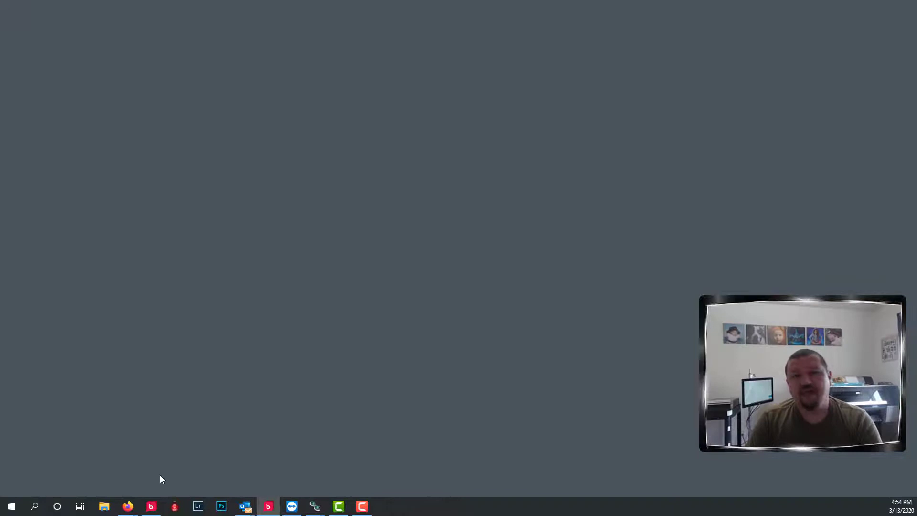
pyautogui.moveTo(148, 512)
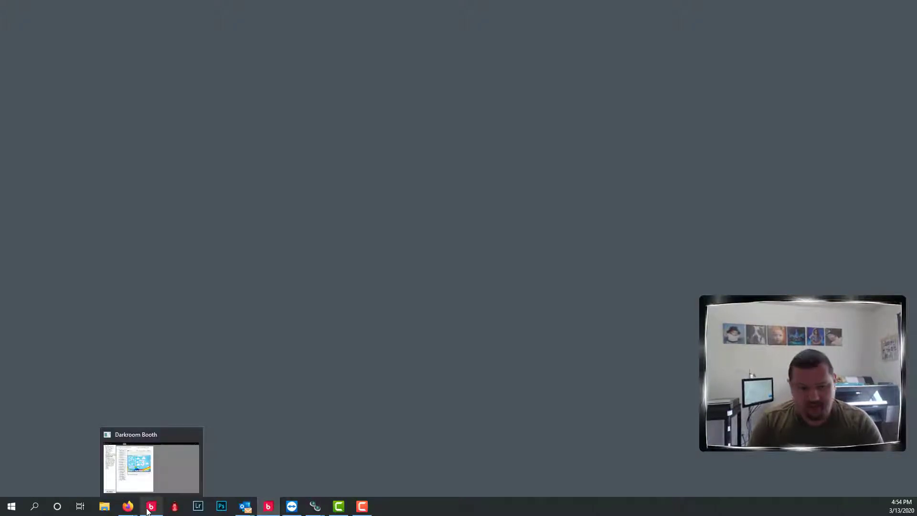
pyautogui.click(176, 468)
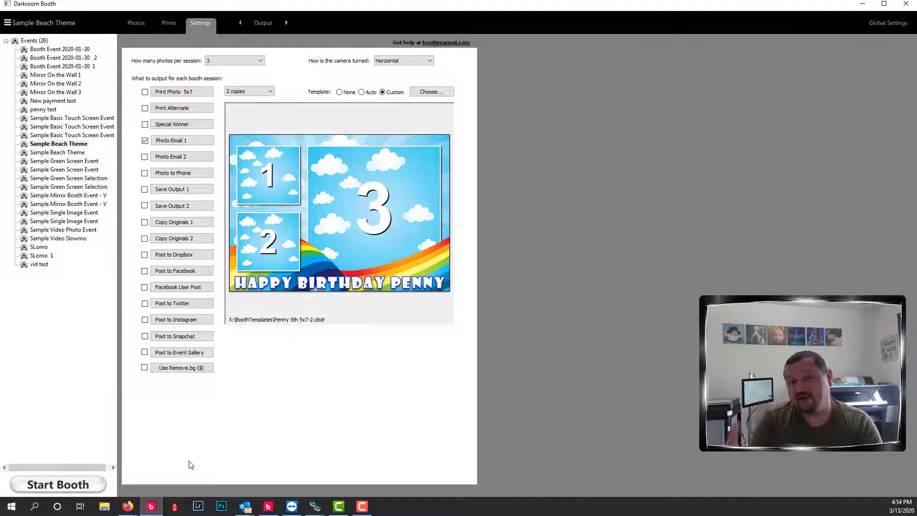
pyautogui.click(906, 3)
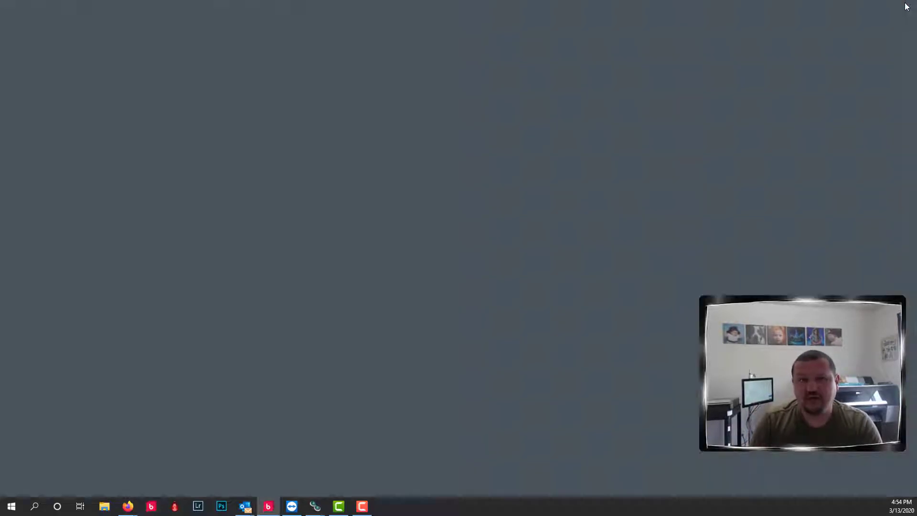
# Relaunch Darkroom Booth, go to the Screens settings, and exit the full-screen preview.
pyautogui.click(148, 512)
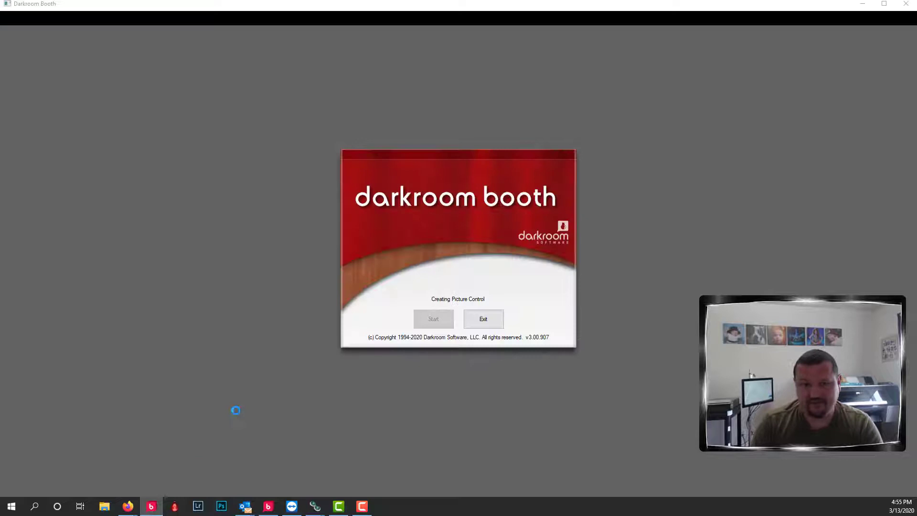
pyautogui.click(433, 319)
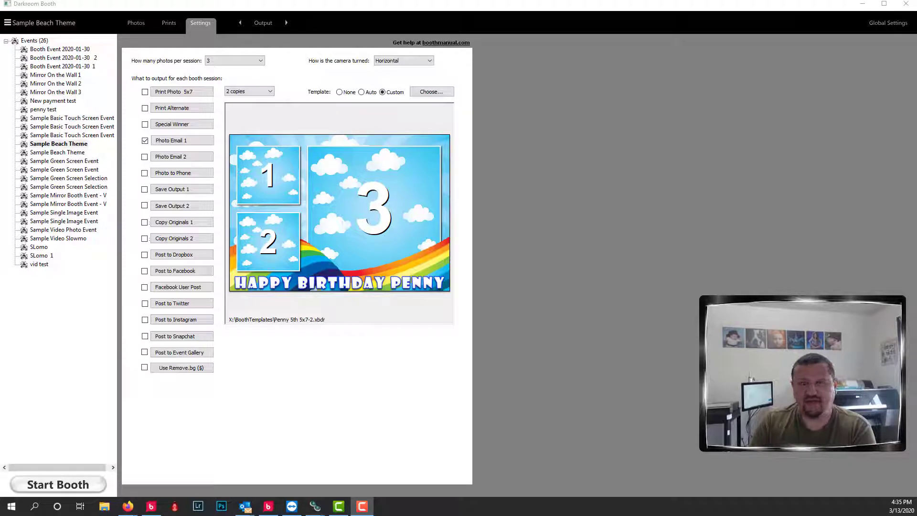
pyautogui.click(262, 25)
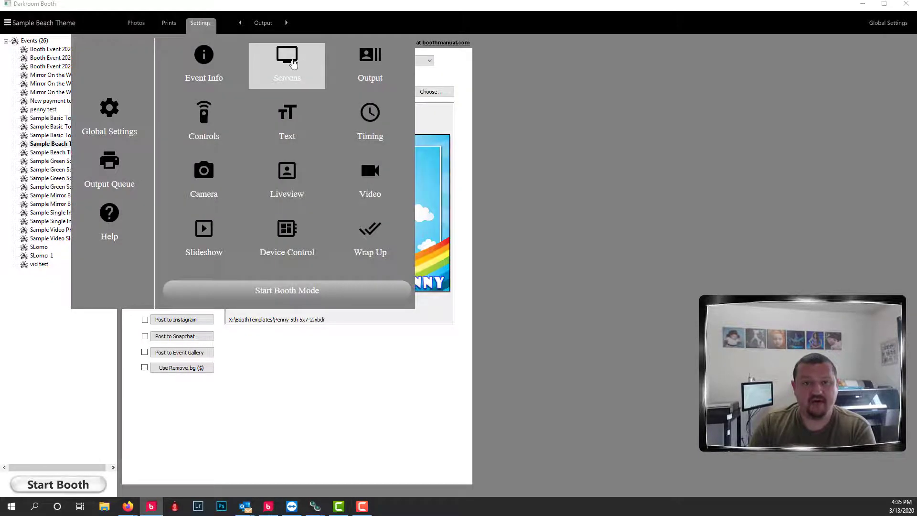
pyautogui.click(290, 65)
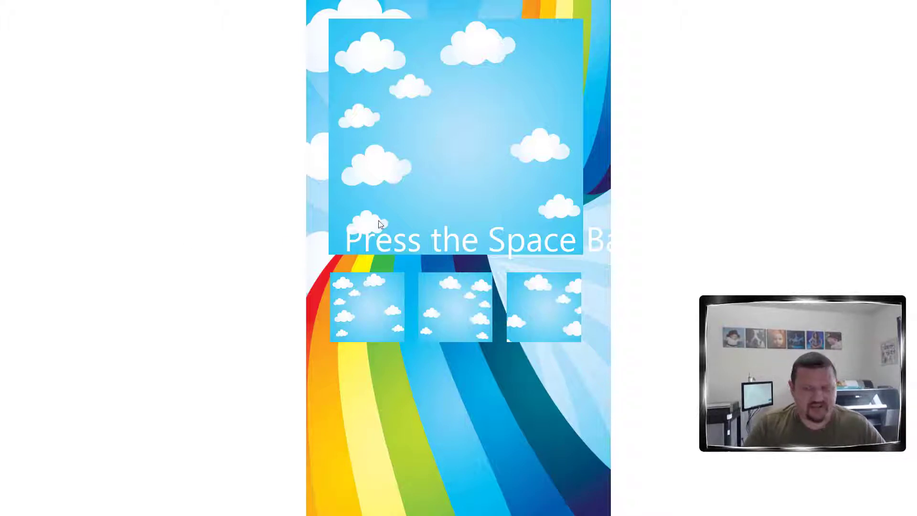
pyautogui.press('Escape')
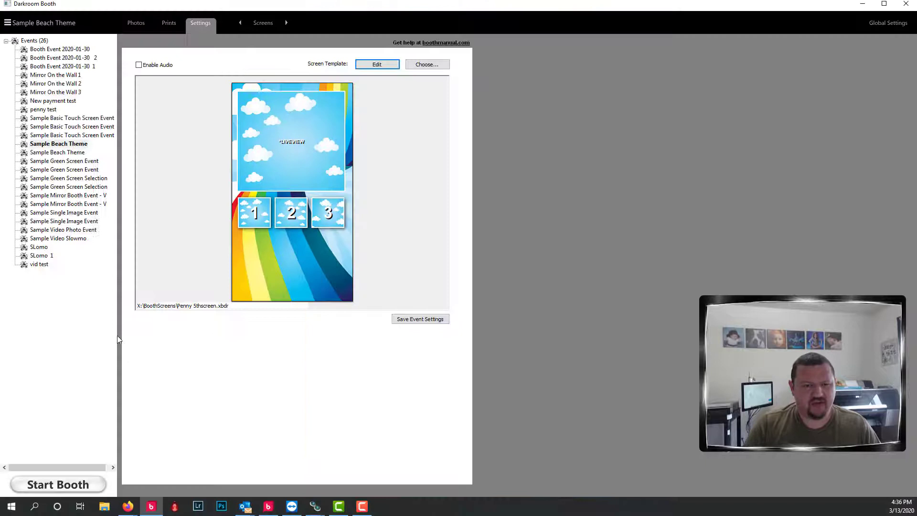
# Add a ChunkFive text object containing the %Text% field to the screen template.
pyautogui.click(376, 65)
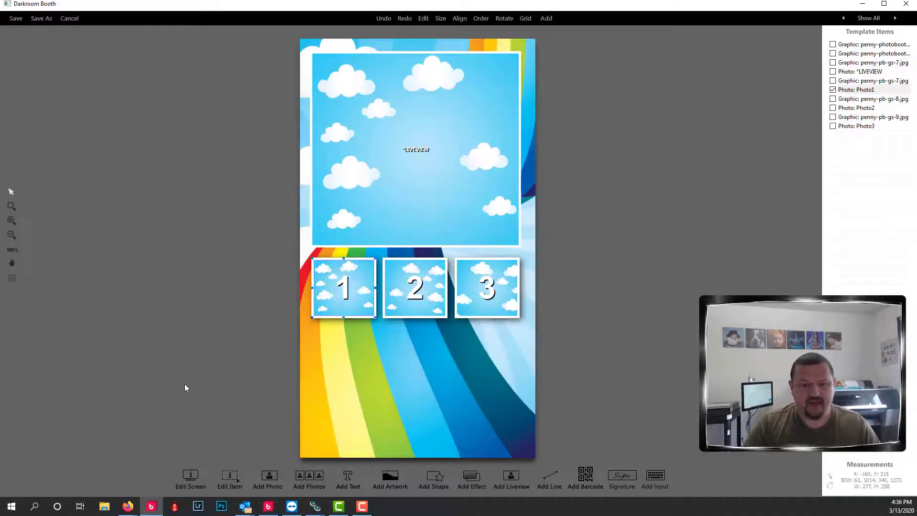
pyautogui.click(348, 478)
pyautogui.click(404, 186)
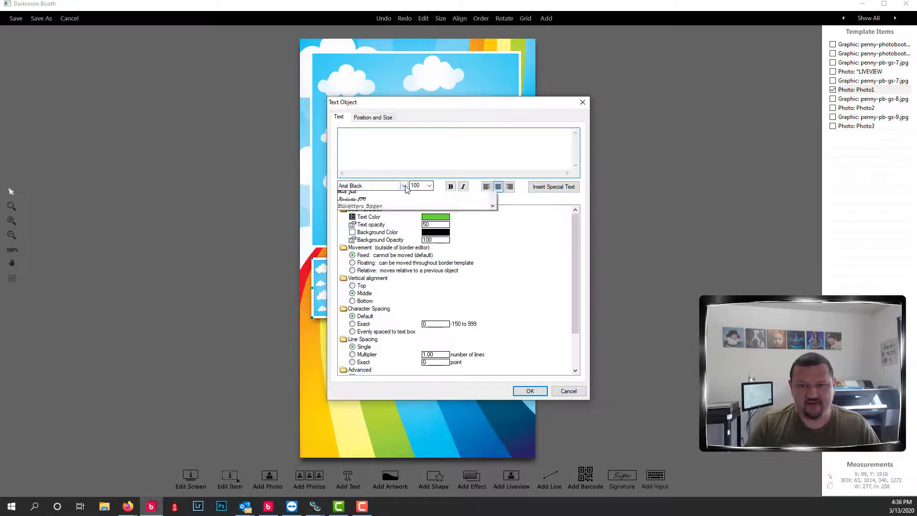
pyautogui.moveTo(492, 213); pyautogui.dragTo(489, 243)
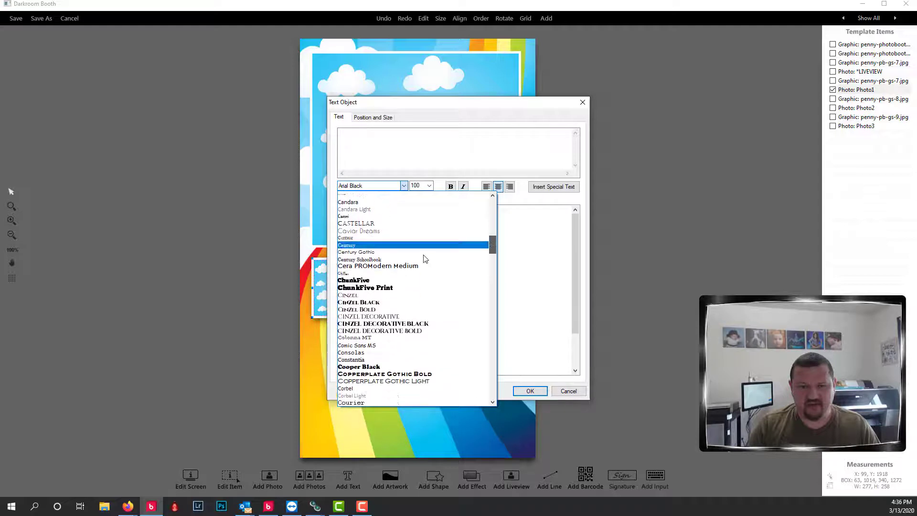
pyautogui.click(351, 281)
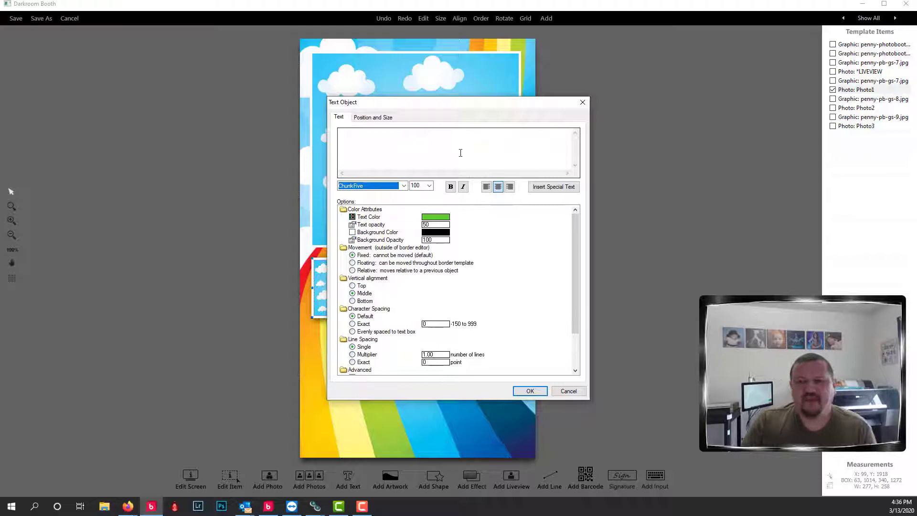
pyautogui.click(548, 187)
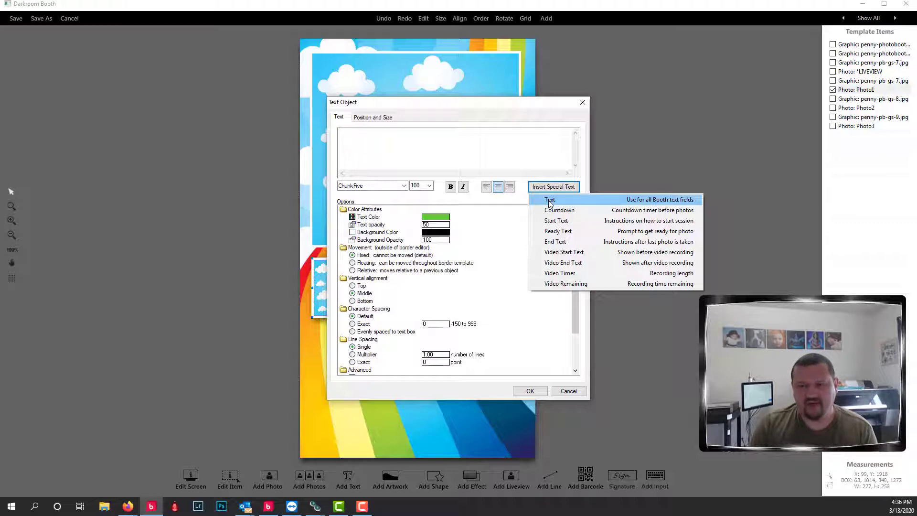
pyautogui.click(549, 200)
pyautogui.click(531, 391)
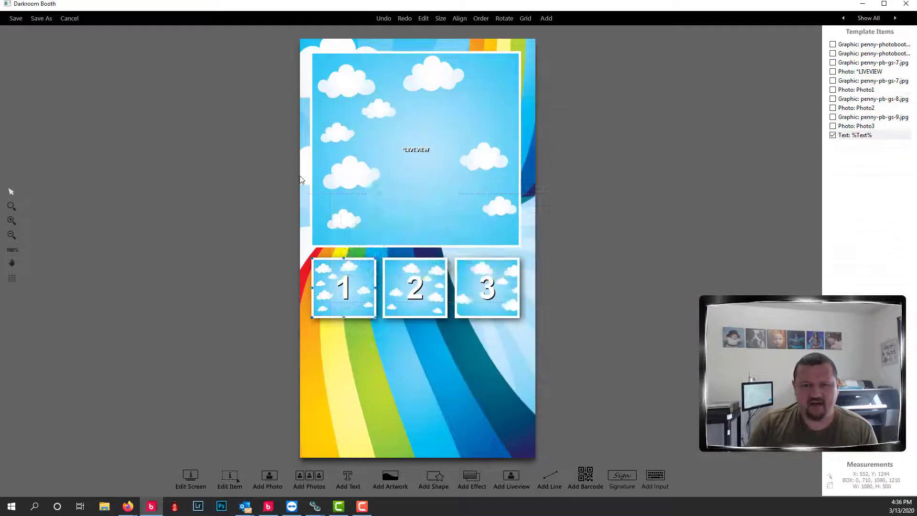
# Recolour the %Text% object hot pink and select its font size value.
pyautogui.doubleClick(440, 235)
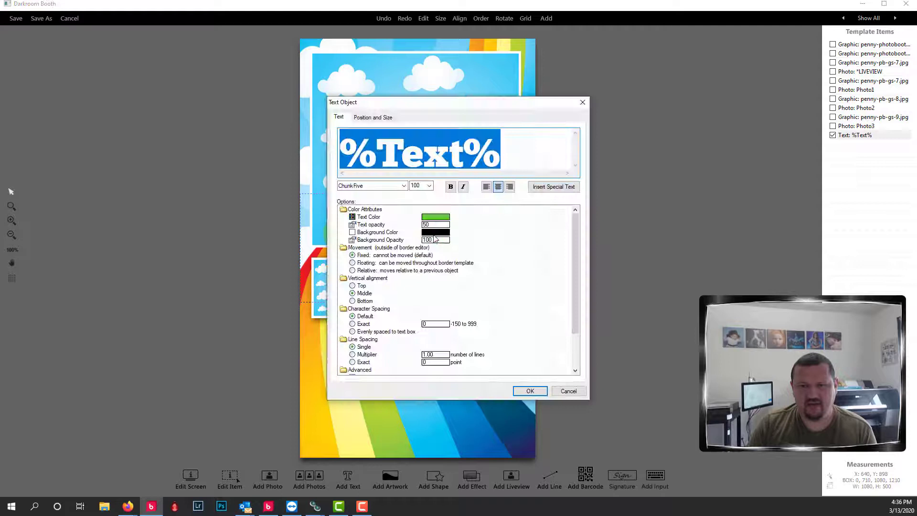
pyautogui.click(435, 220)
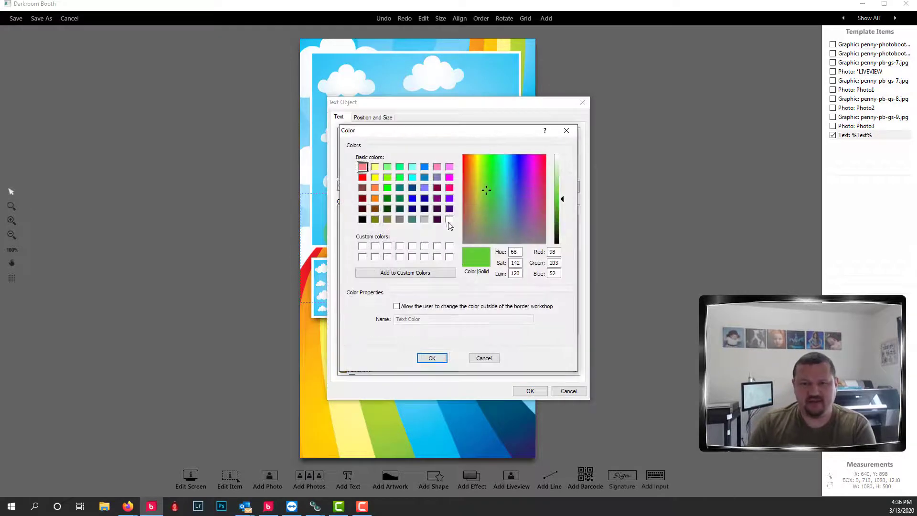
pyautogui.click(450, 187)
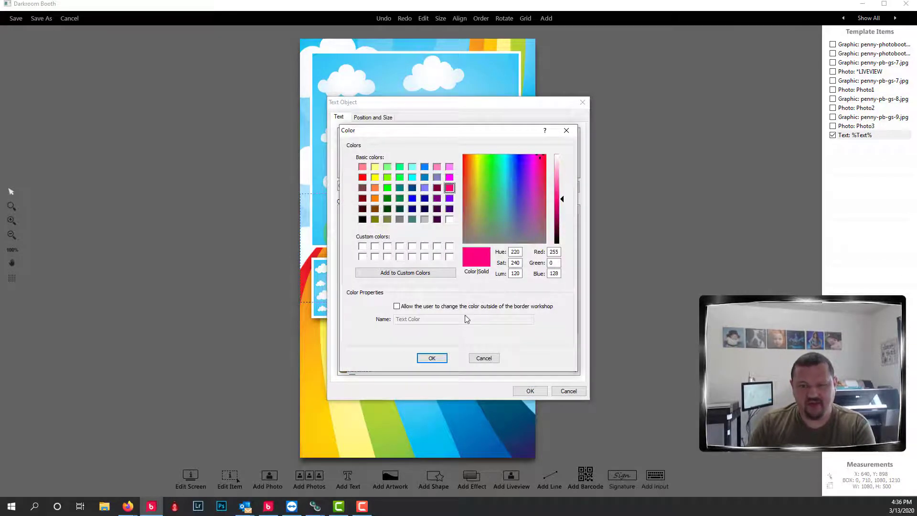
pyautogui.click(436, 360)
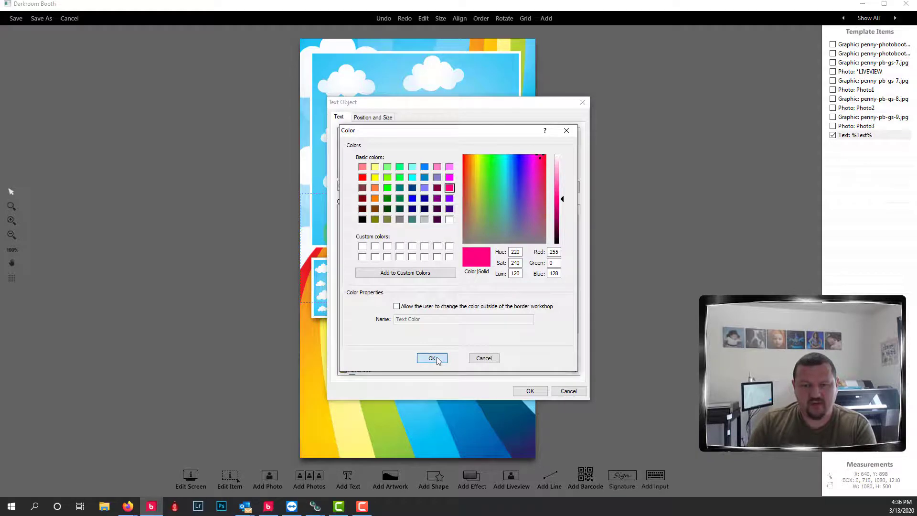
pyautogui.click(423, 185)
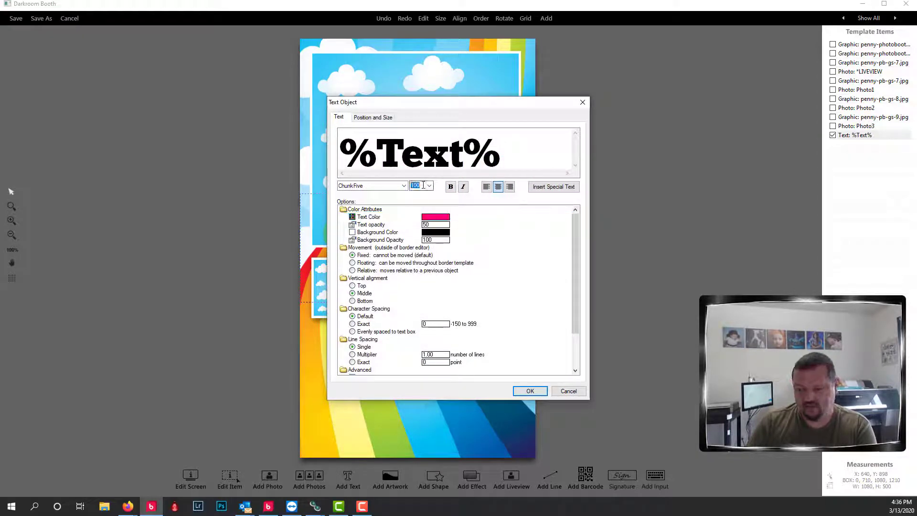
# Set %Text% to size 24 and drag it onto the rainbow below the photo frames.
pyautogui.write('24')
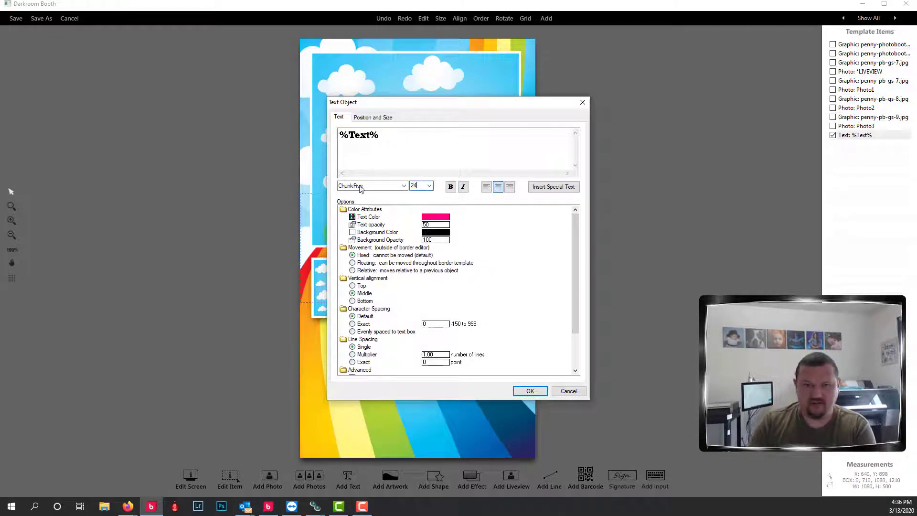
pyautogui.click(531, 392)
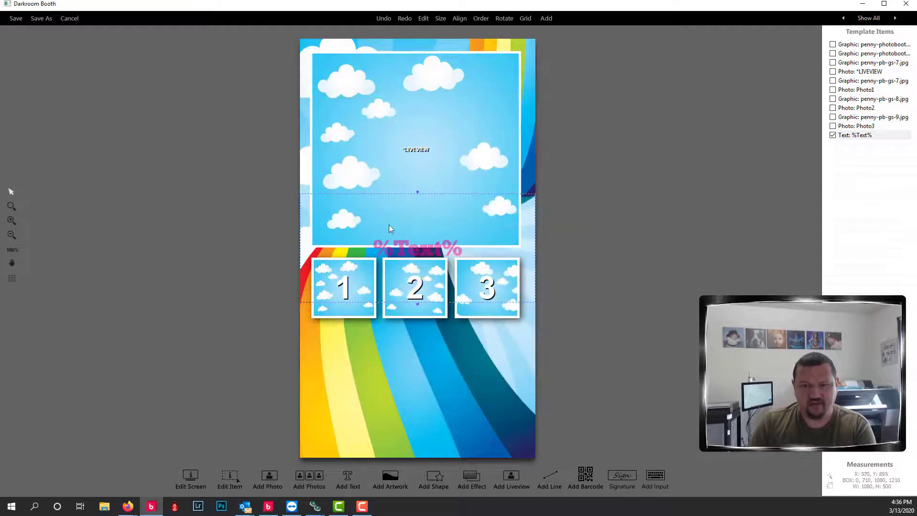
pyautogui.moveTo(416, 251); pyautogui.dragTo(417, 328)
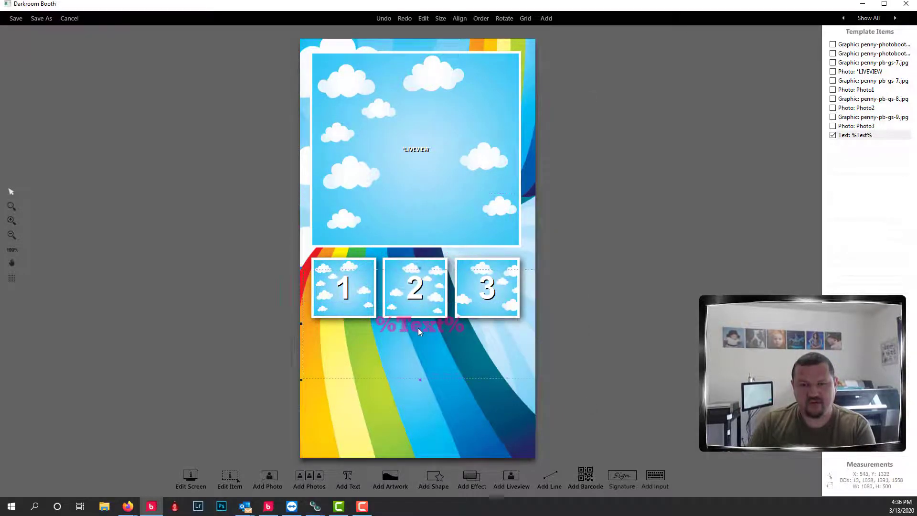
pyautogui.moveTo(418, 368); pyautogui.dragTo(418, 365)
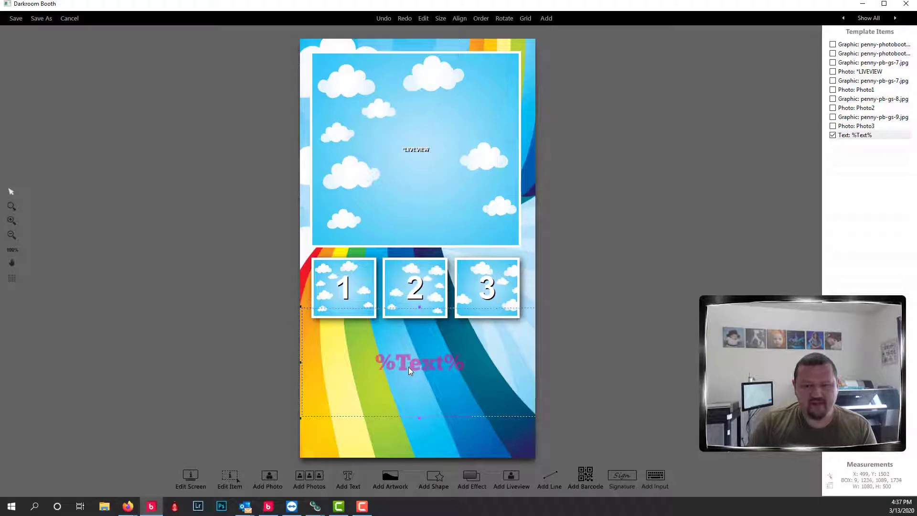
pyautogui.moveTo(408, 367); pyautogui.dragTo(408, 367)
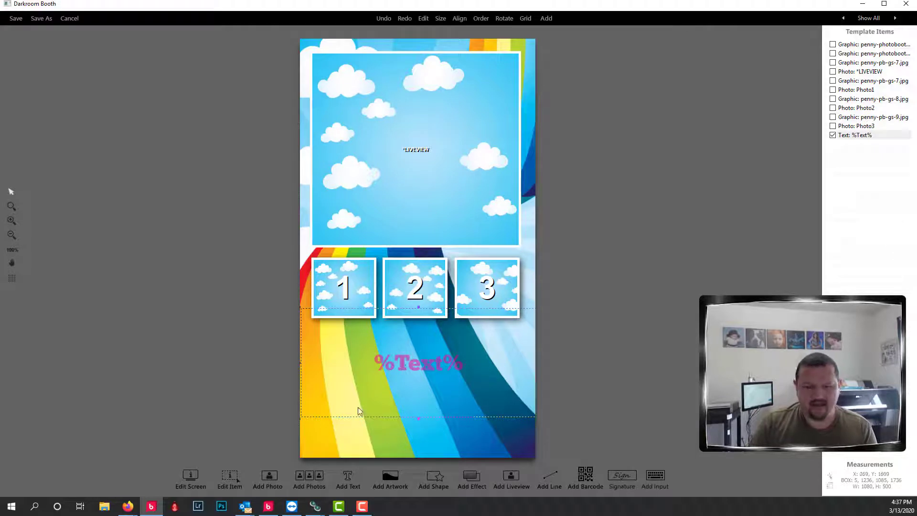
# Add a second text object holding %Countdown% at font size 100.
pyautogui.click(348, 477)
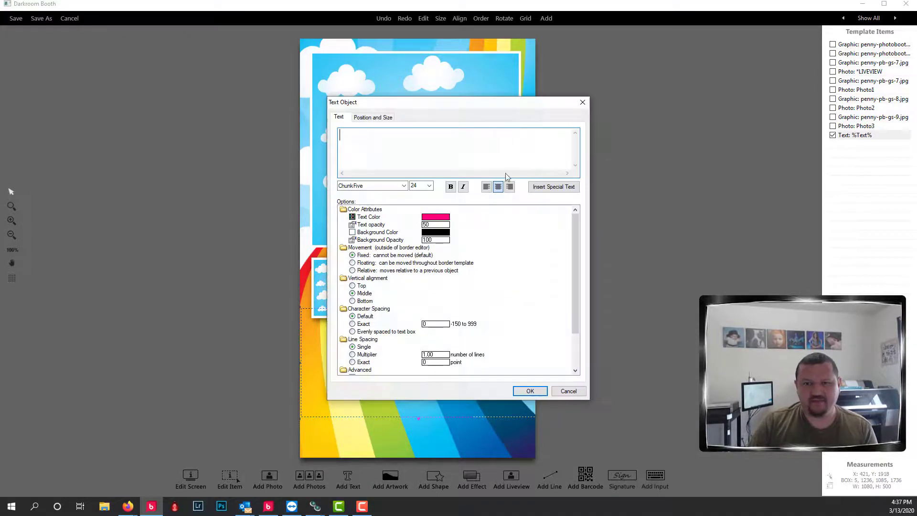
pyautogui.click(544, 189)
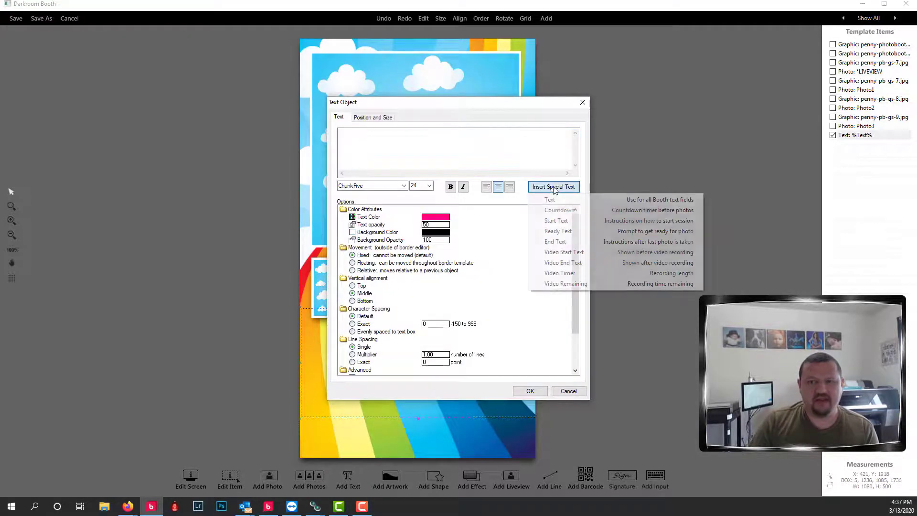
pyautogui.click(560, 210)
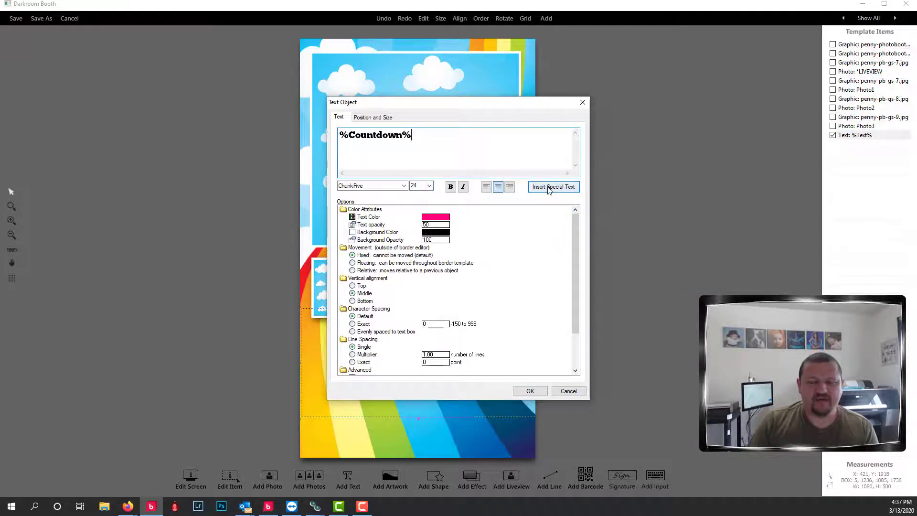
pyautogui.moveTo(403, 100); pyautogui.dragTo(611, 114)
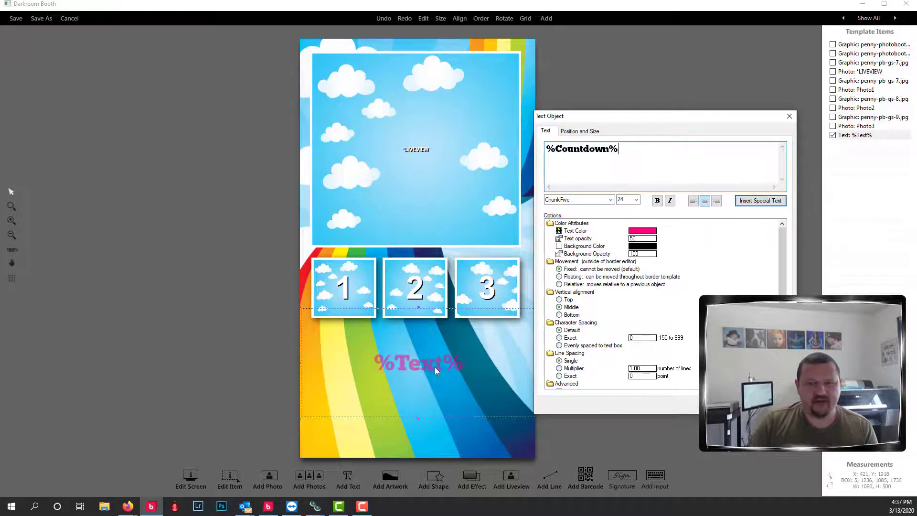
pyautogui.click(773, 203)
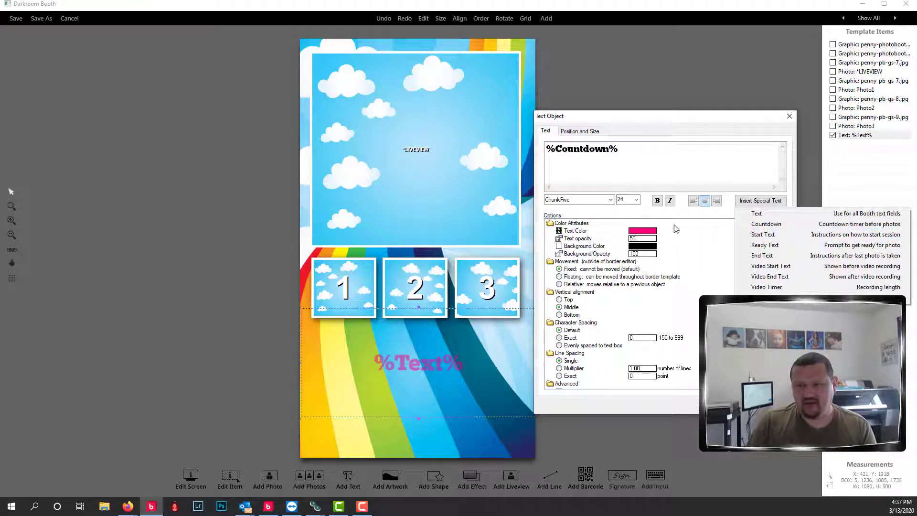
pyautogui.click(623, 199)
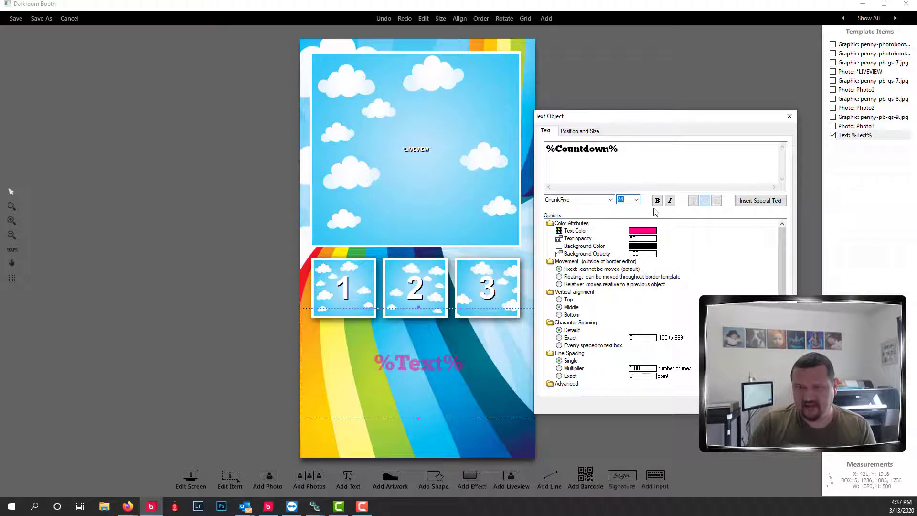
pyautogui.write('100')
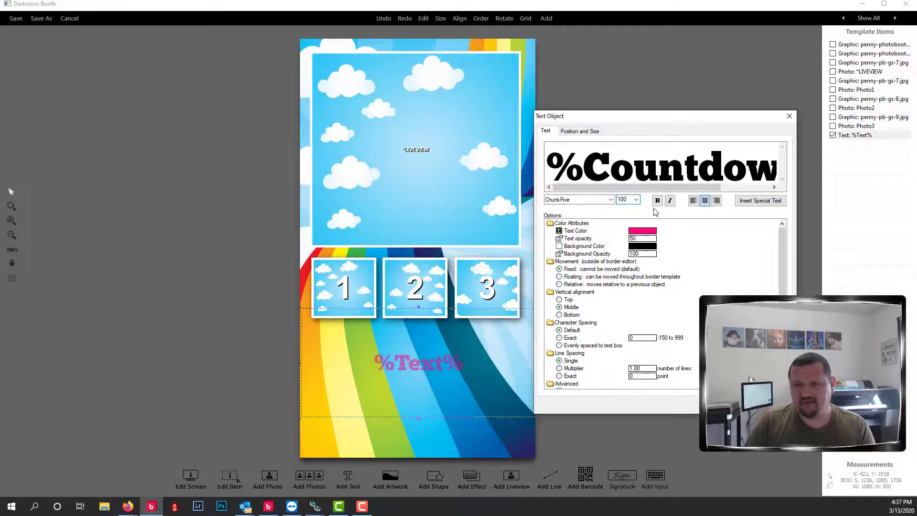
pyautogui.click(731, 404)
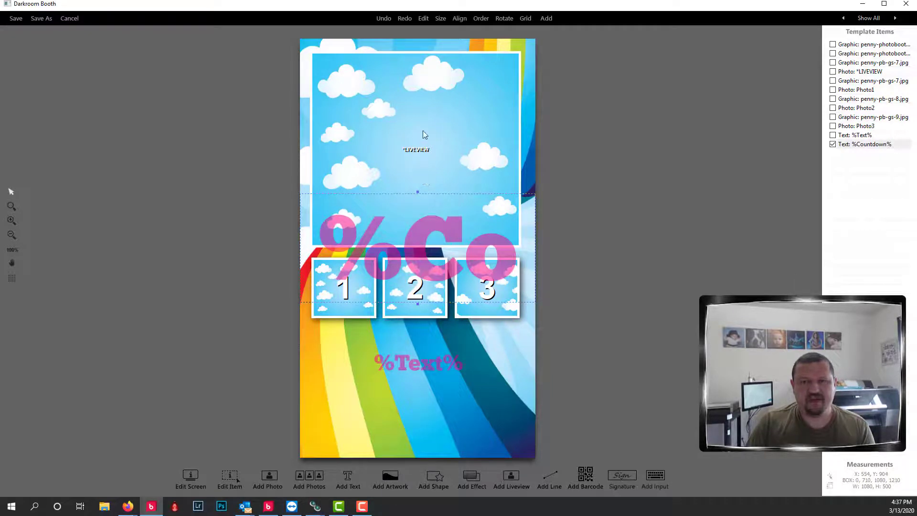
# Drag the %Countdown% text up over the LIVEVIEW box.
pyautogui.moveTo(423, 130); pyautogui.dragTo(423, 142)
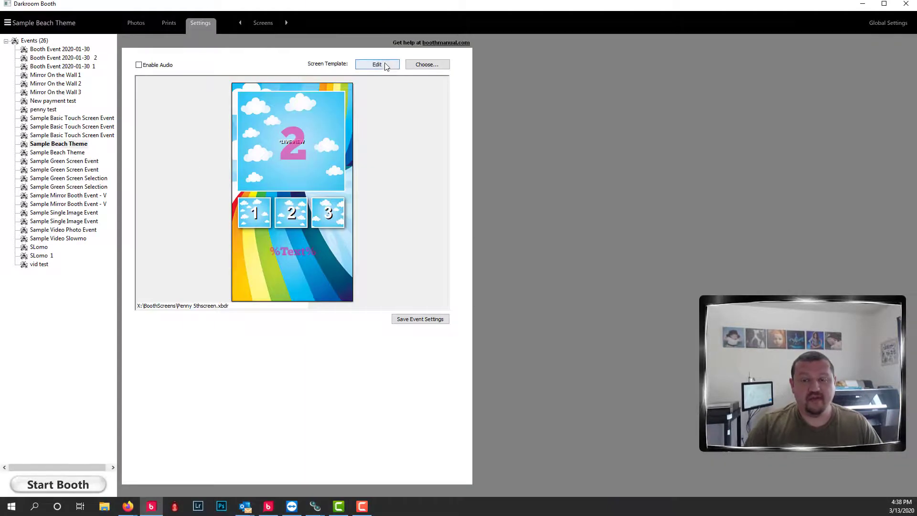
# Reopen the screen template and change the %Text% font size from 24 to 20.
pyautogui.click(375, 64)
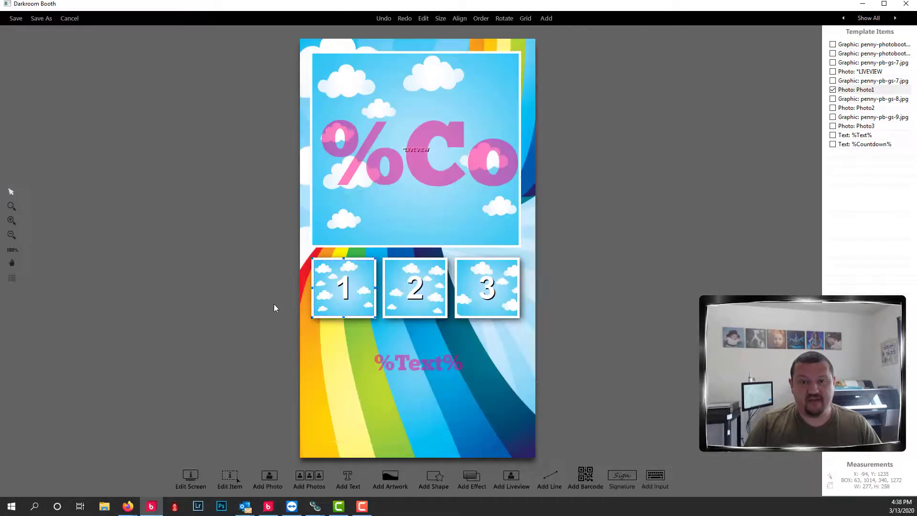
pyautogui.doubleClick(410, 368)
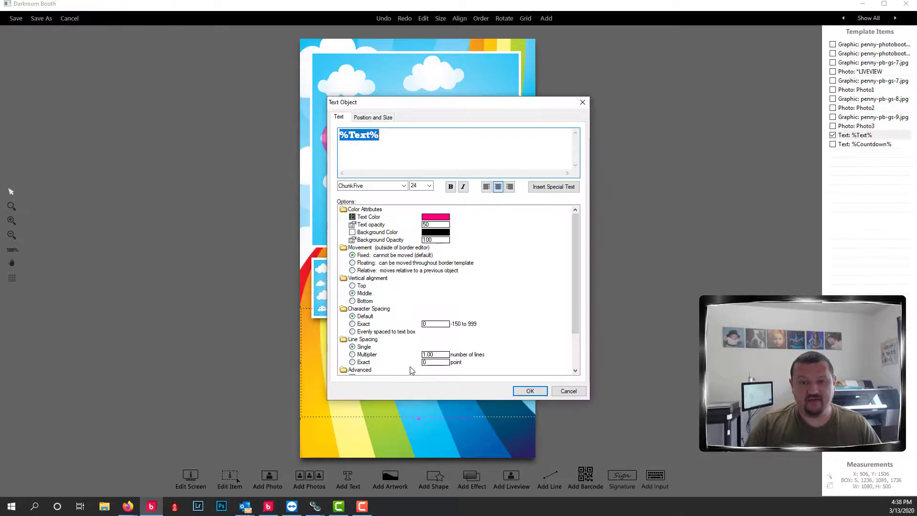
pyautogui.doubleClick(422, 188)
pyautogui.write('20')
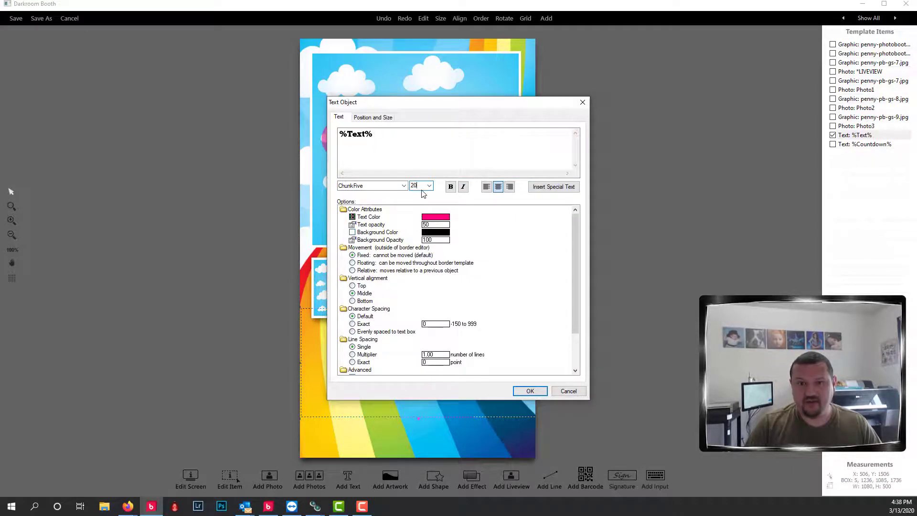
pyautogui.click(529, 391)
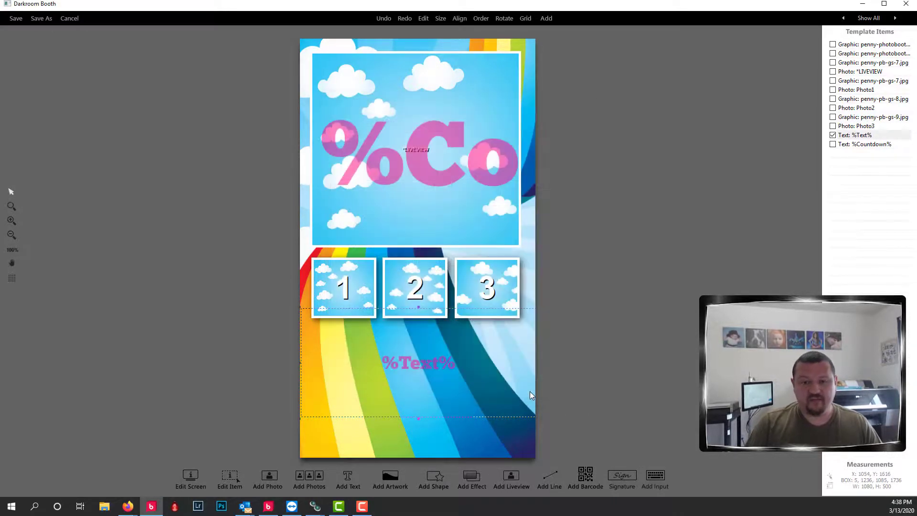
# Save and close the template, then replace the event's Start Text with 'Touch screen'.
pyautogui.click(16, 20)
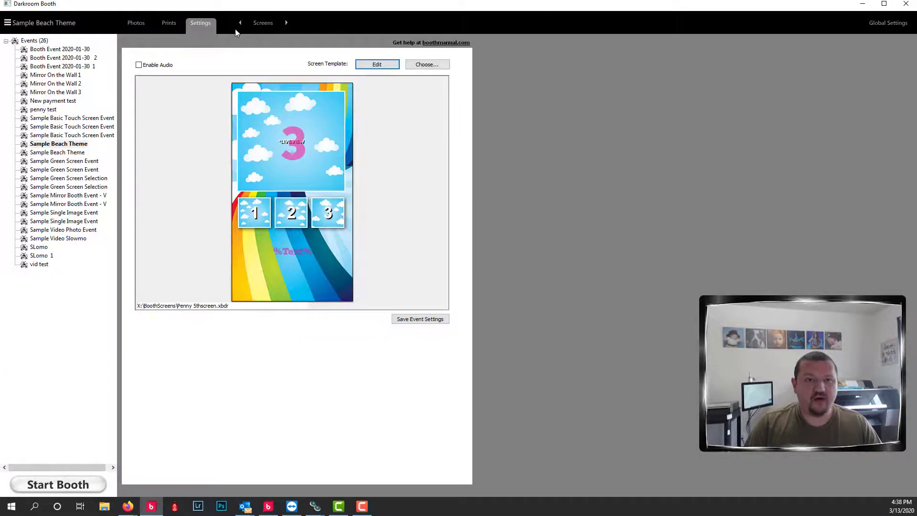
pyautogui.click(259, 25)
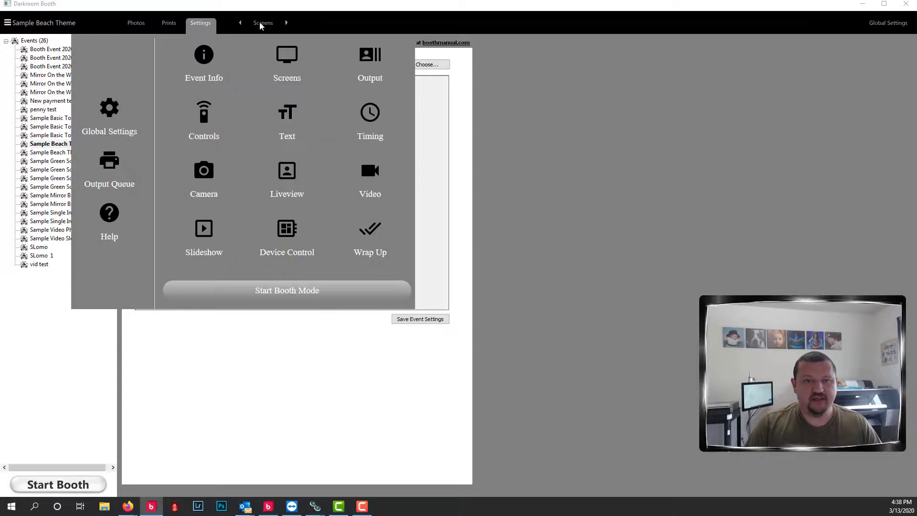
pyautogui.click(283, 117)
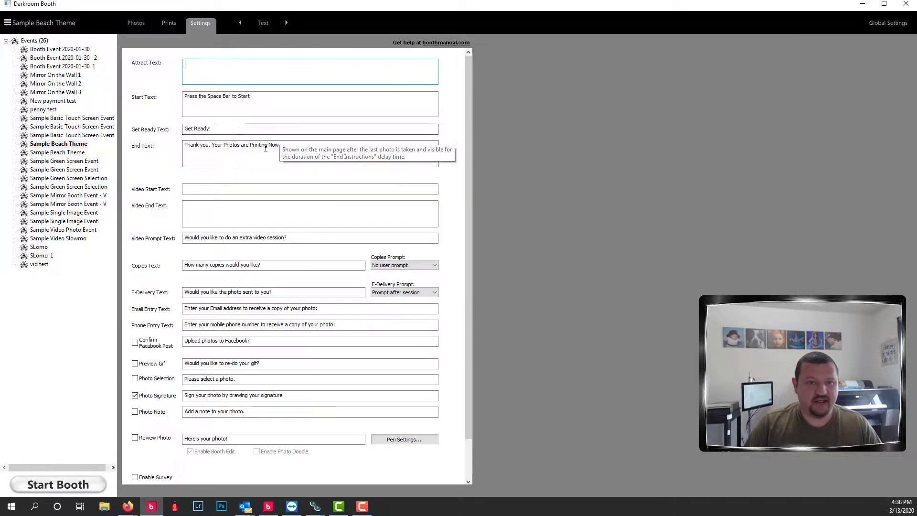
pyautogui.tripleClick(268, 95)
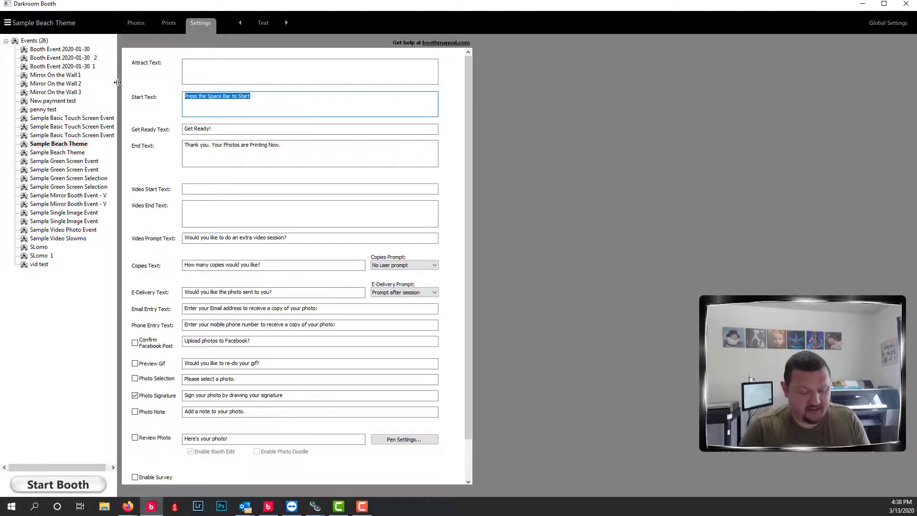
pyautogui.write('Touch ')
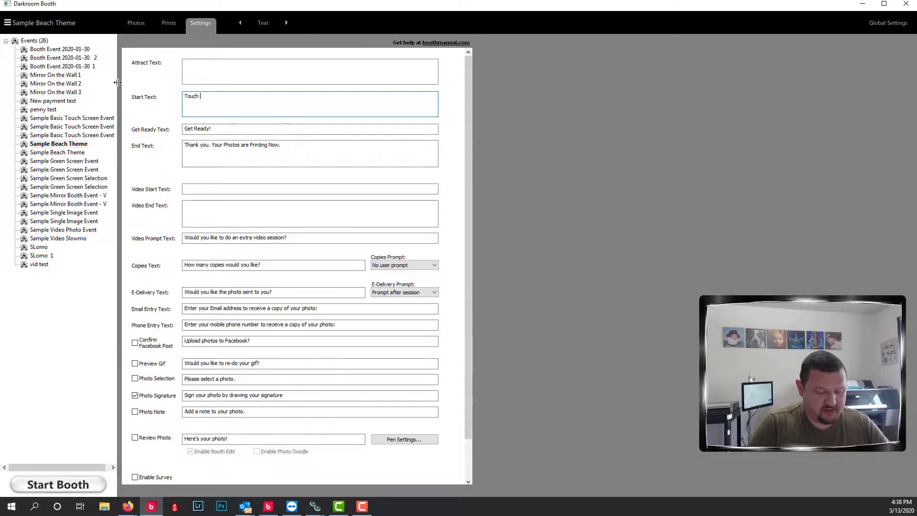
pyautogui.write('screen')
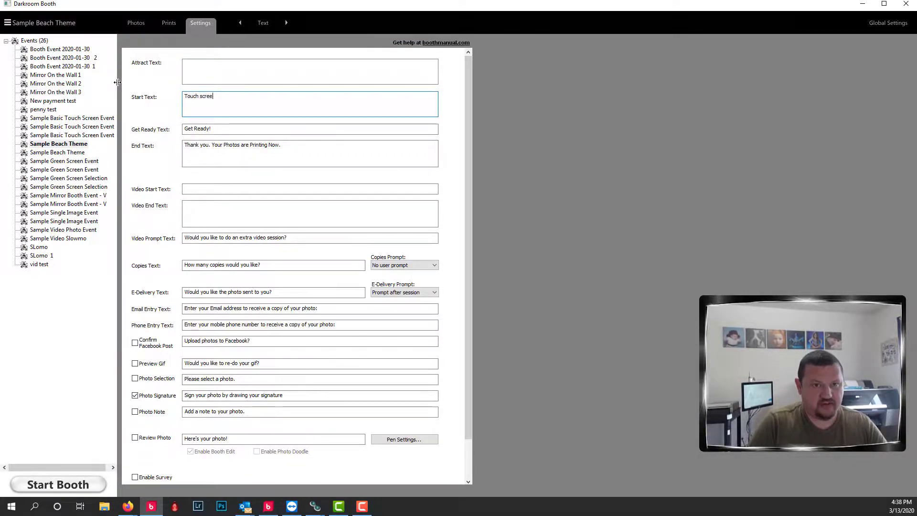